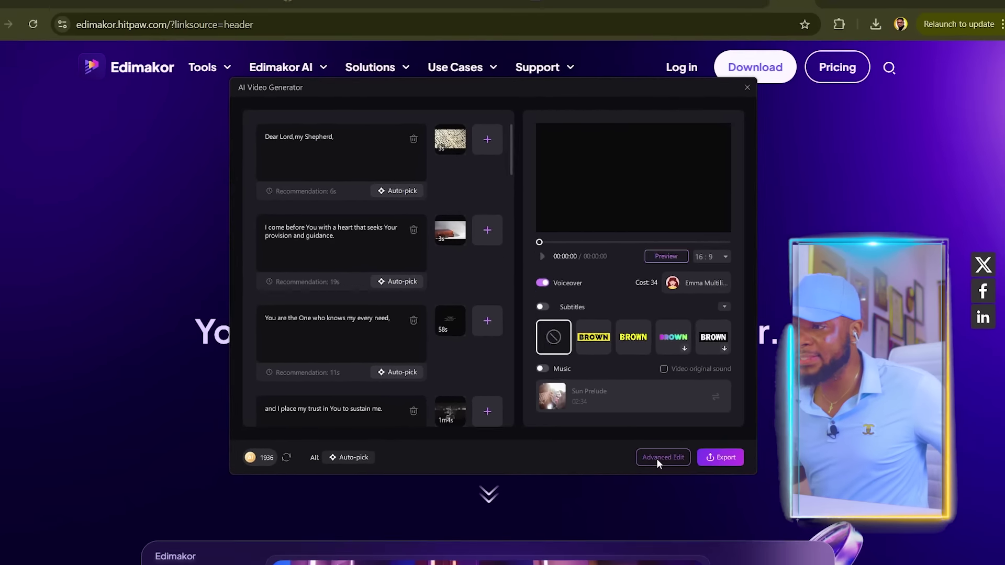
Open the generated video in the advanced editor and delete every clip on the main video track except the first
click(656, 457)
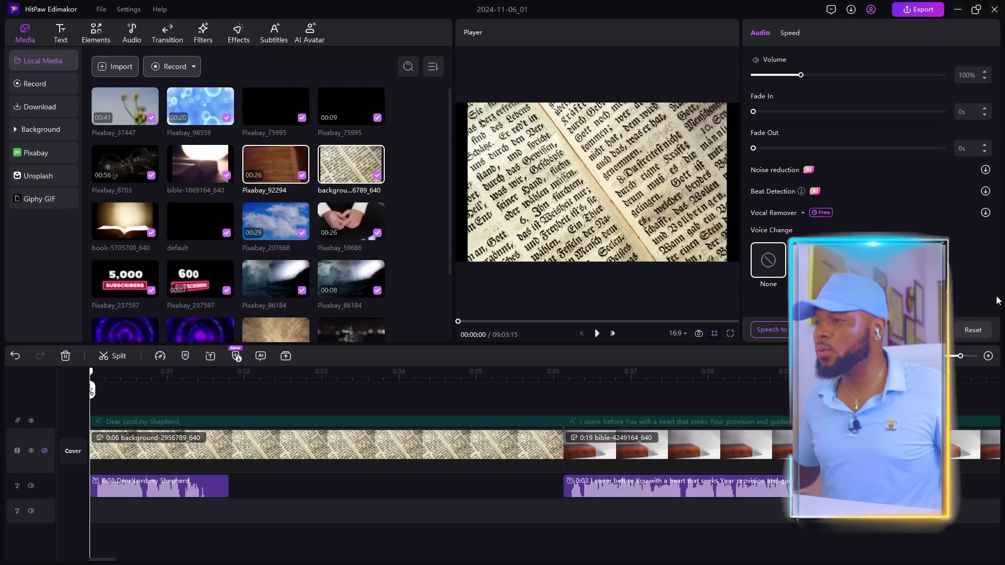
drag(960, 356, 924, 356)
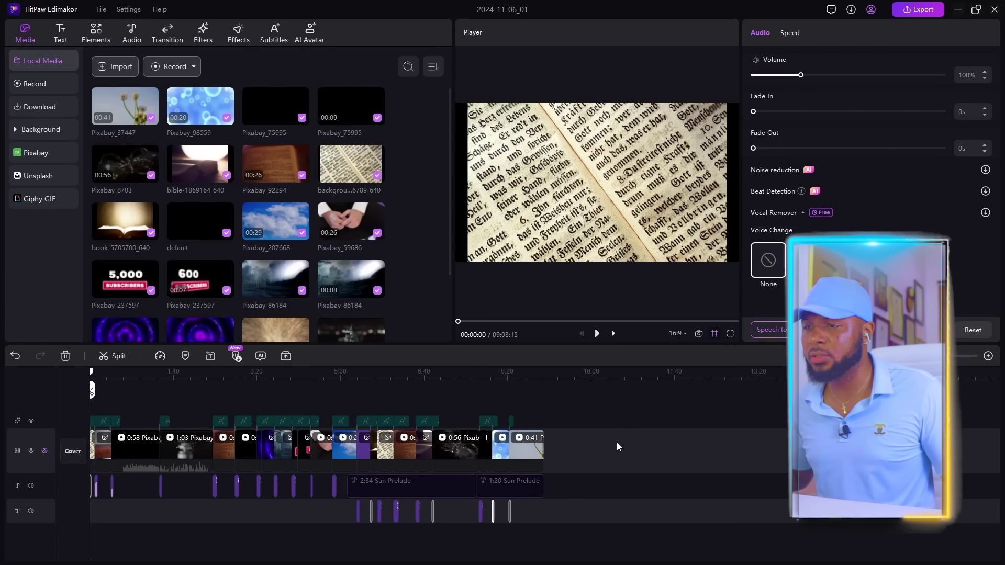
drag(617, 446, 109, 444)
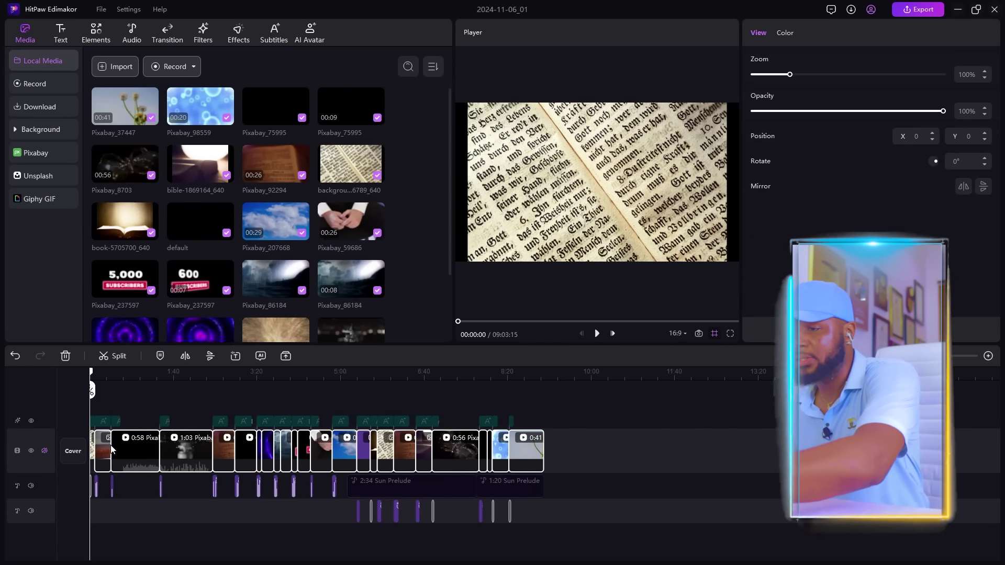
key(Delete)
Stretch the remaining book-page image clip on the main track to about 4:14 long
click(97, 450)
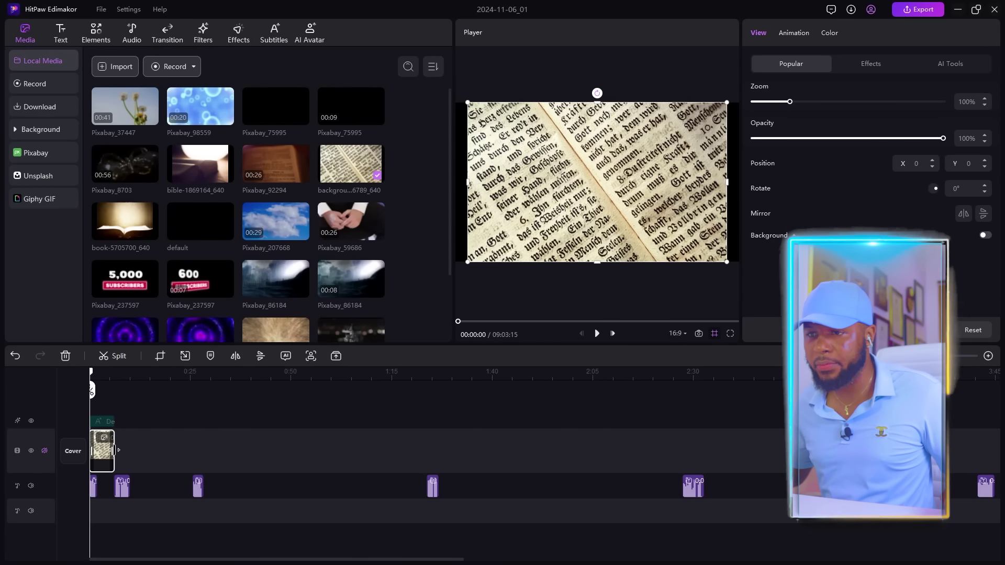
drag(113, 450, 1000, 425)
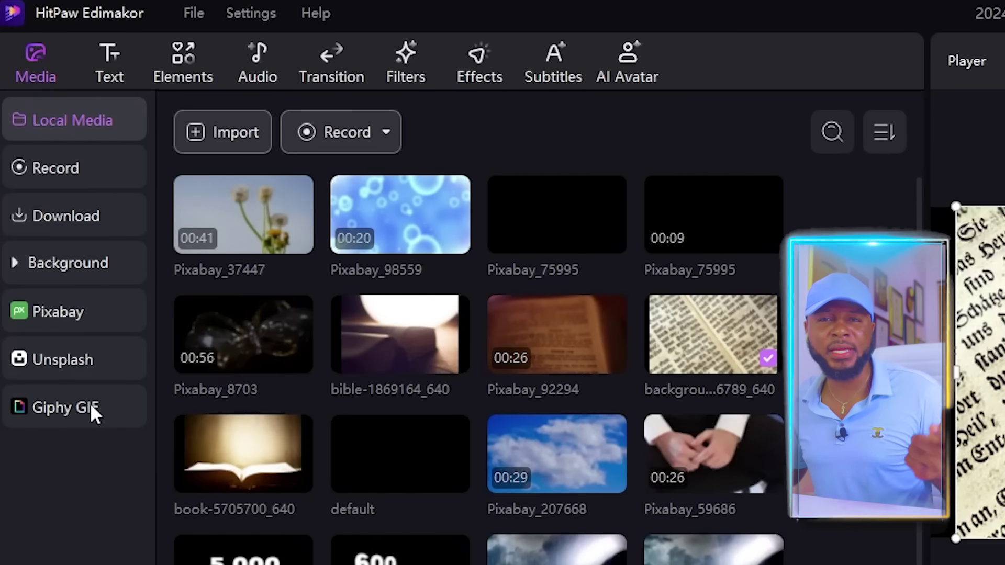
Search the Unsplash stock images for "bible background" and download the open Bible on a green surface
click(61, 356)
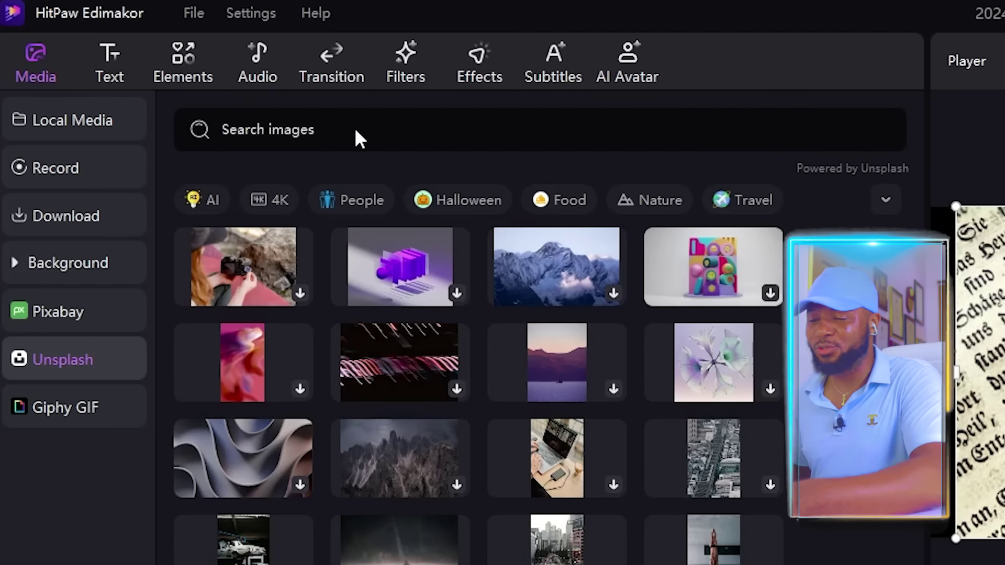
text(bible background)
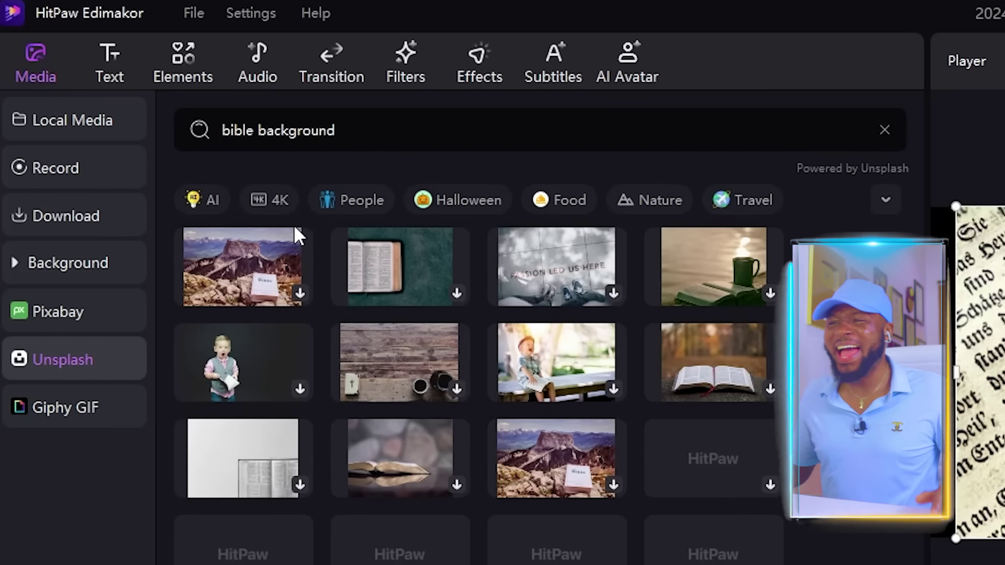
click(457, 293)
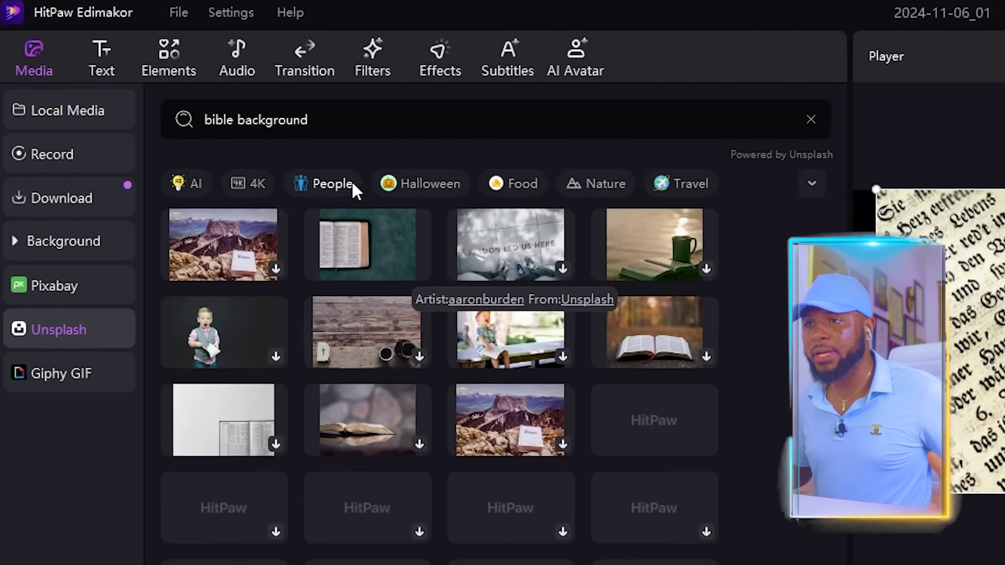
Place the downloaded open Bible image on a track above the book-page clip, at the start of the timeline
mouse_move(422, 262)
click(308, 196)
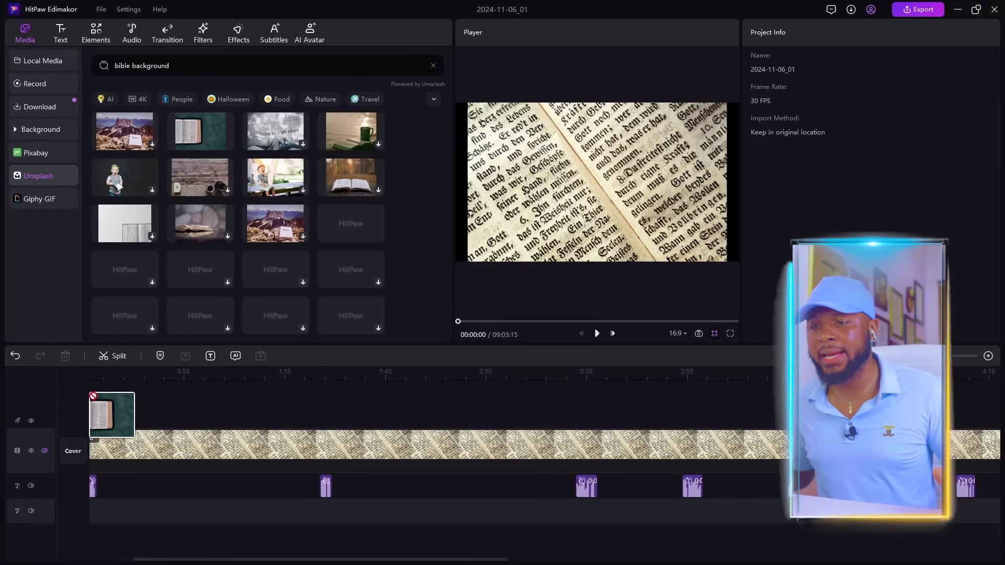
drag(92, 396, 92, 396)
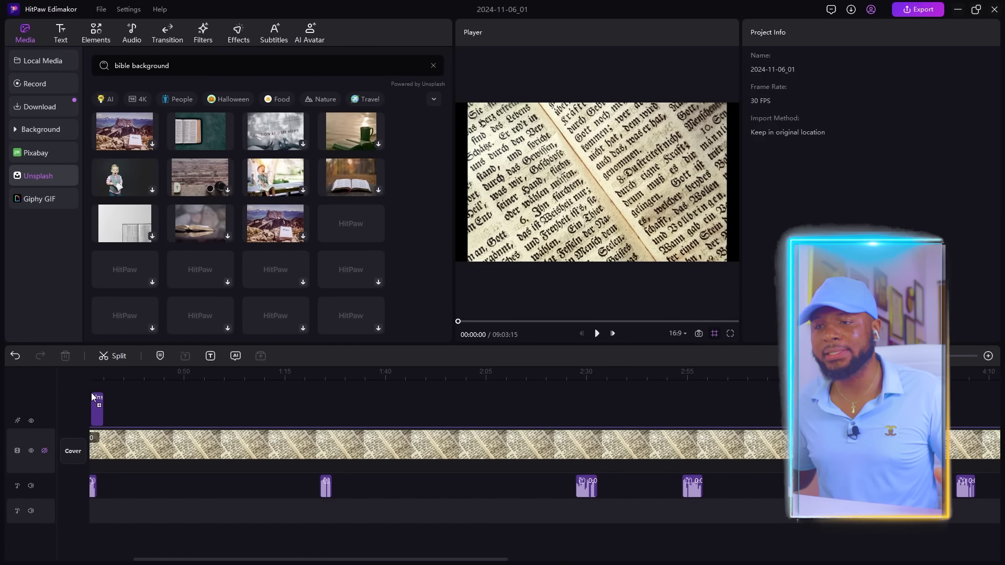
click(93, 396)
drag(93, 427, 59, 448)
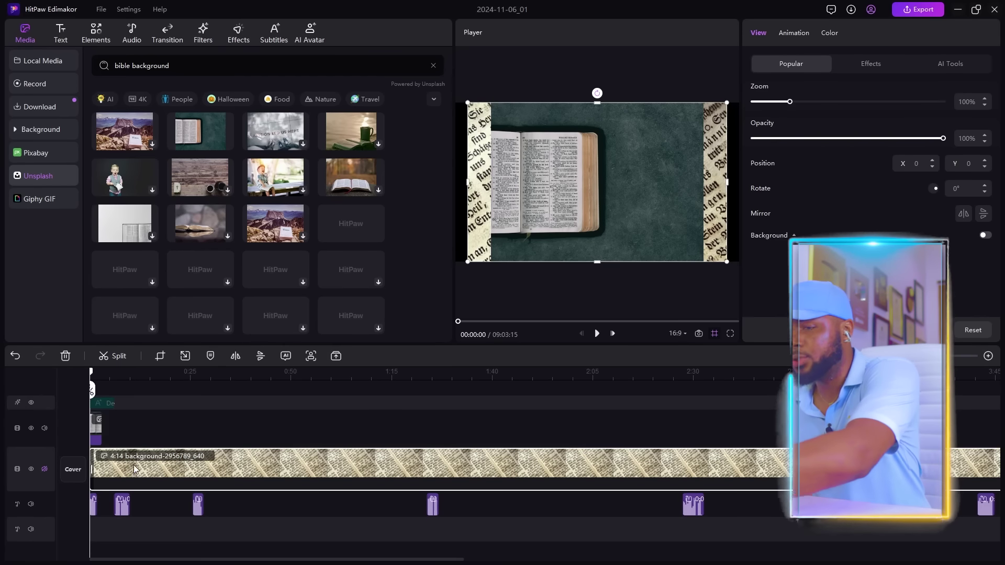
Delete the long book-page clip from the main track and stretch the open Bible image clip to about 3:27
key(Delete)
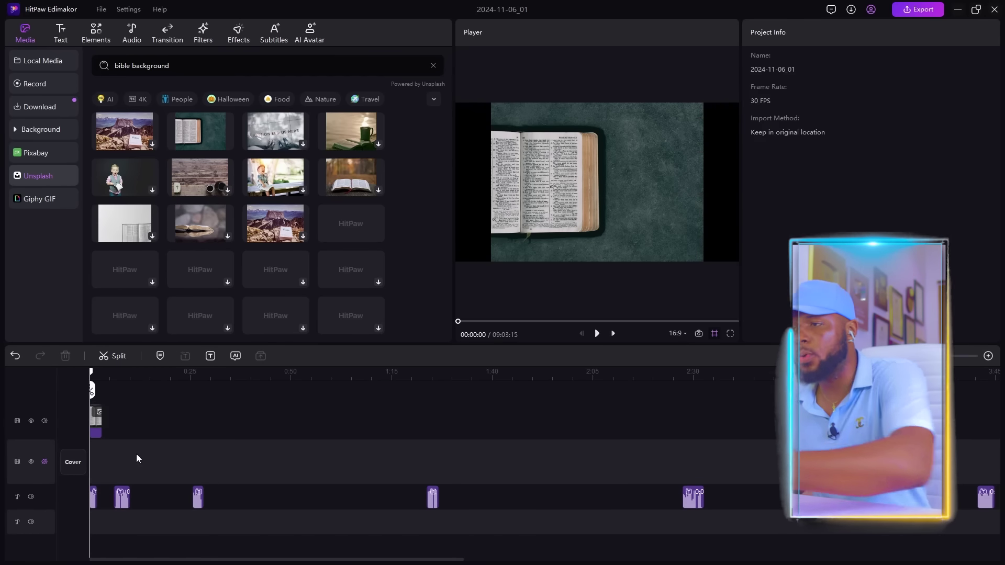
click(98, 424)
drag(101, 425, 789, 415)
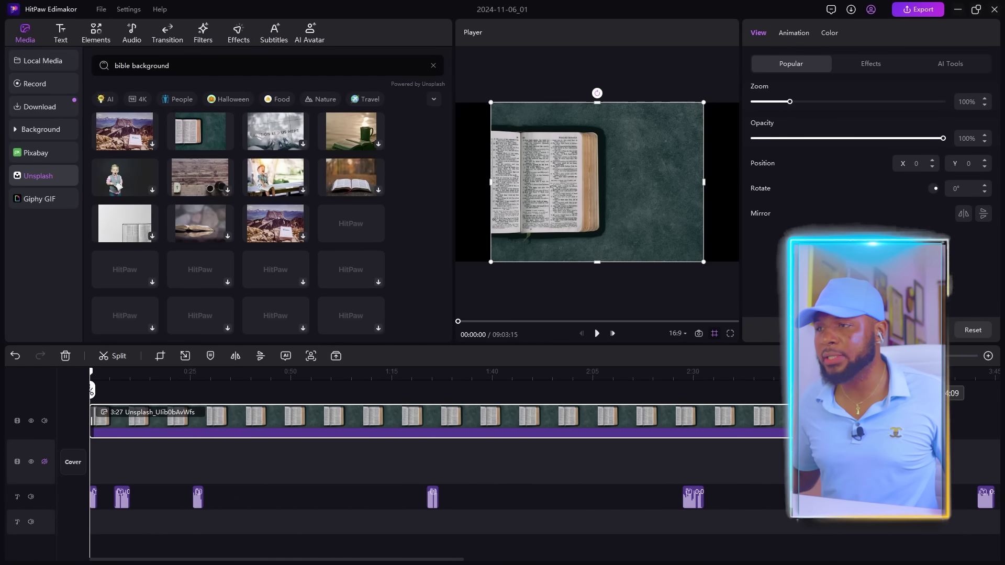
Enlarge the open Bible image in the preview to about 130% at roughly X -20, Y -15 to fill the frame
drag(486, 258, 424, 287)
drag(708, 102, 764, 79)
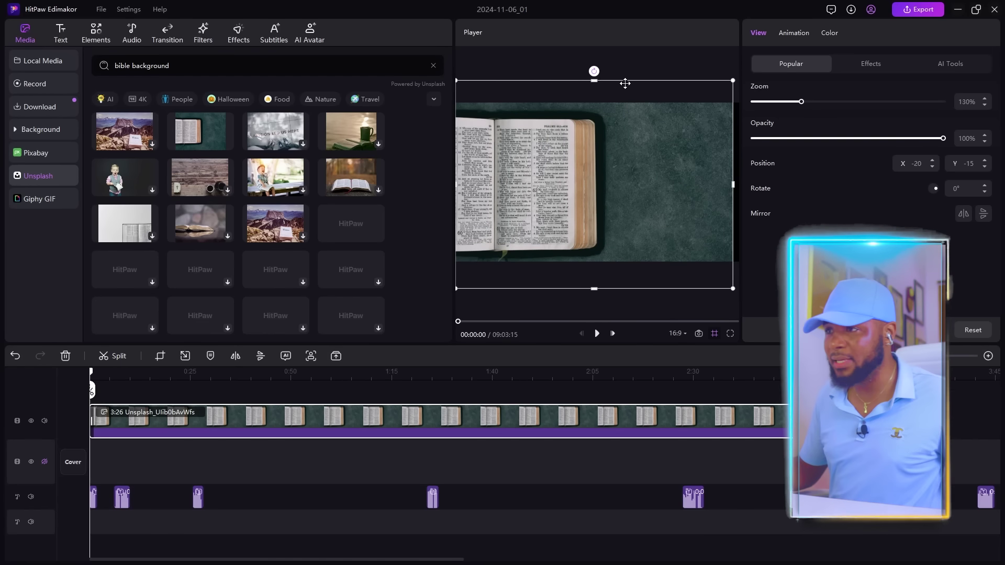
click(672, 57)
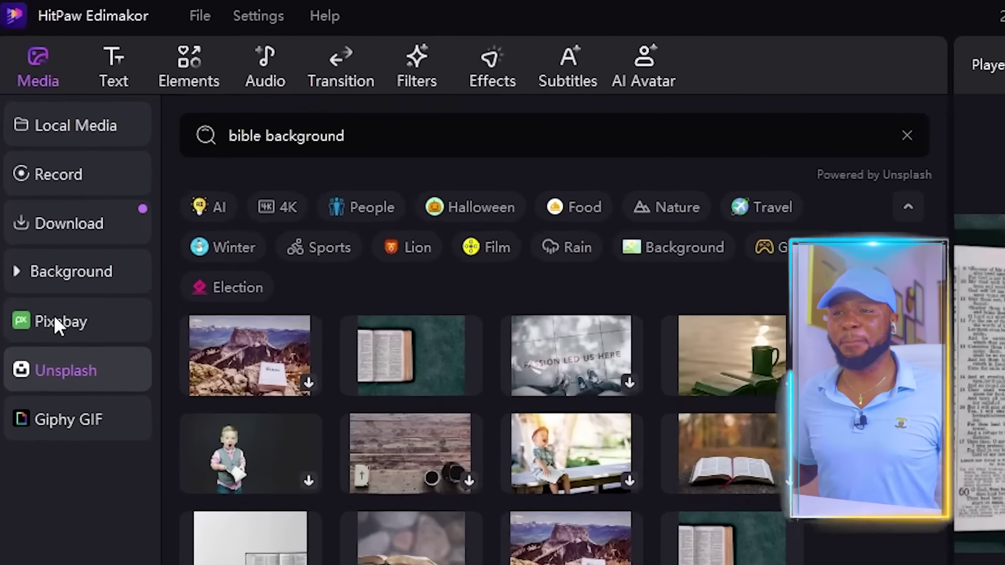
Browse the Pixabay stock videos, download the one-minute clip of waves on a beach and preview it
click(36, 197)
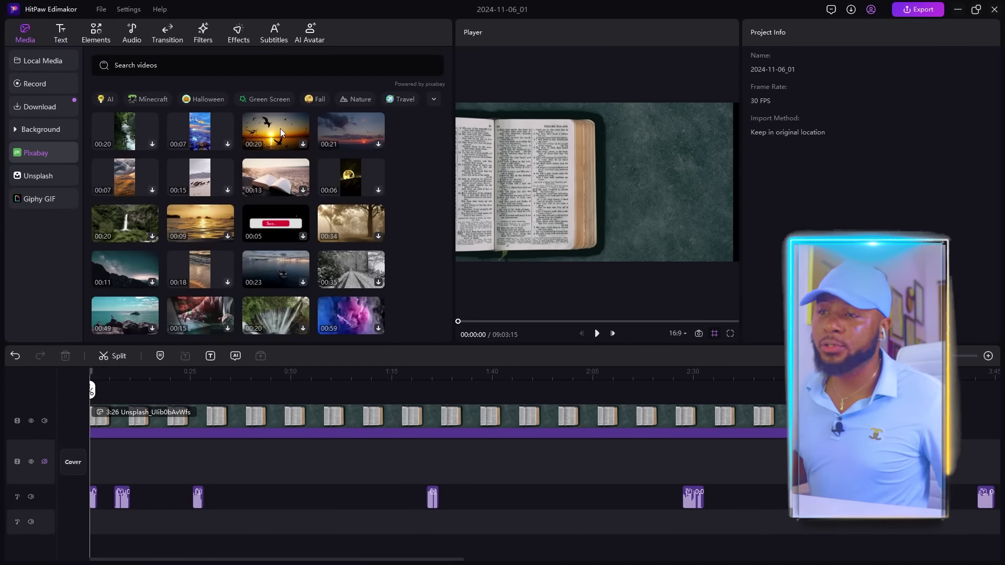
scroll(266, 174, down, 8)
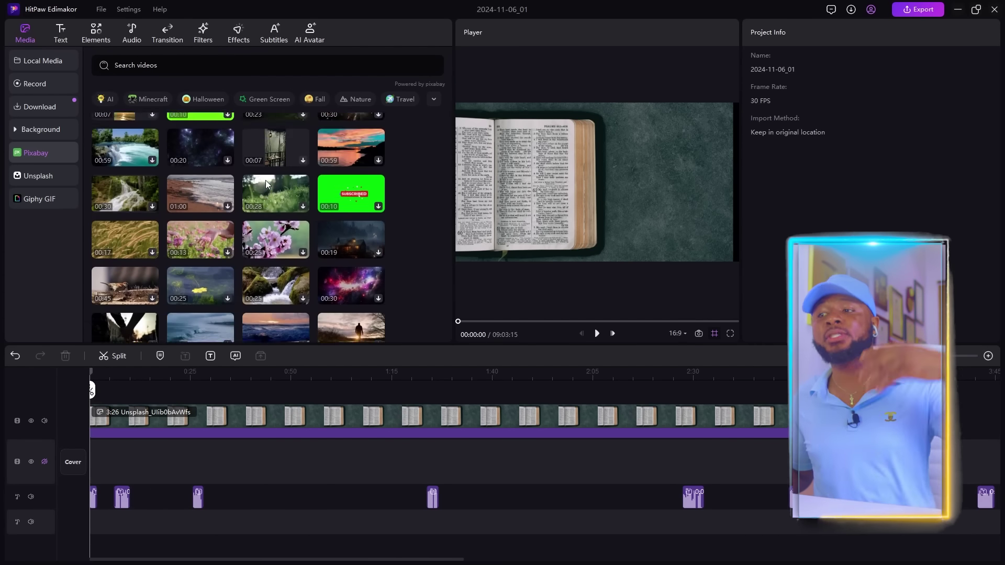
scroll(266, 180, up, 2)
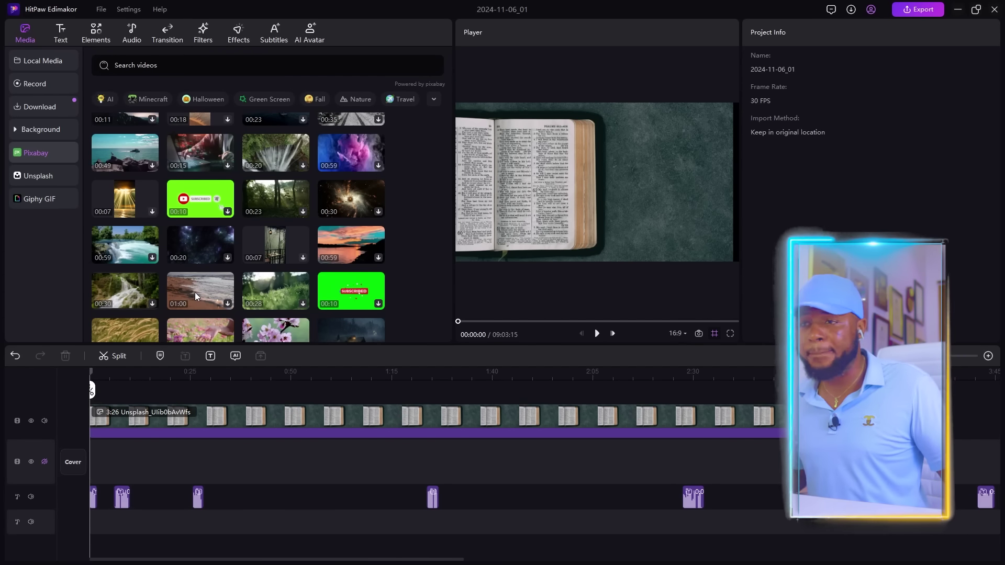
scroll(200, 243, up, 4)
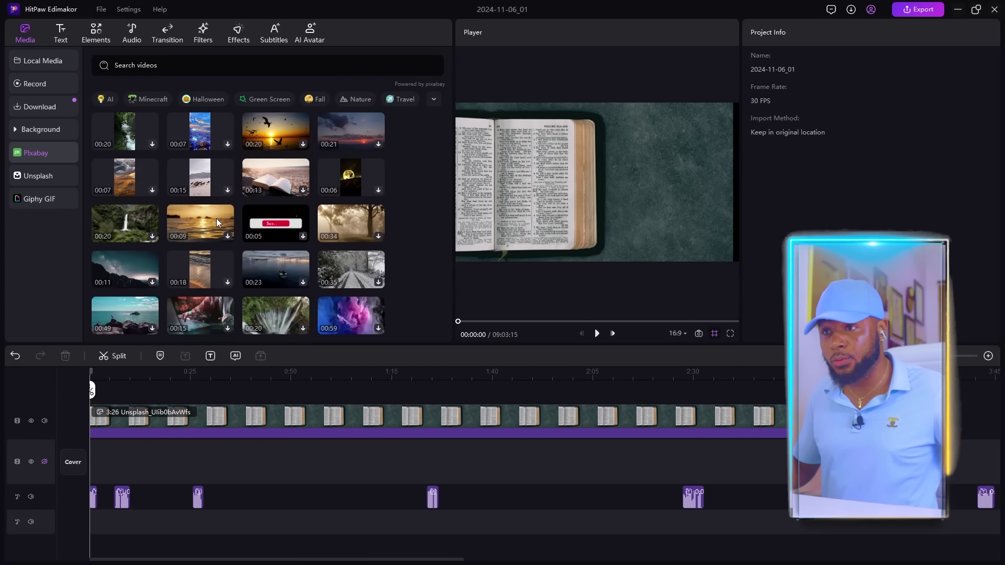
scroll(234, 225, down, 5)
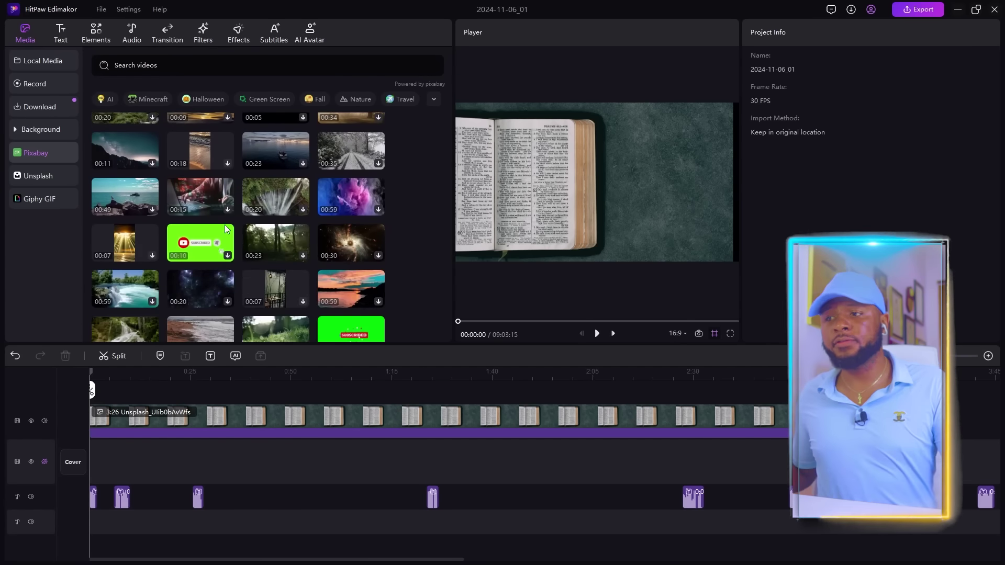
scroll(221, 227, down, 1)
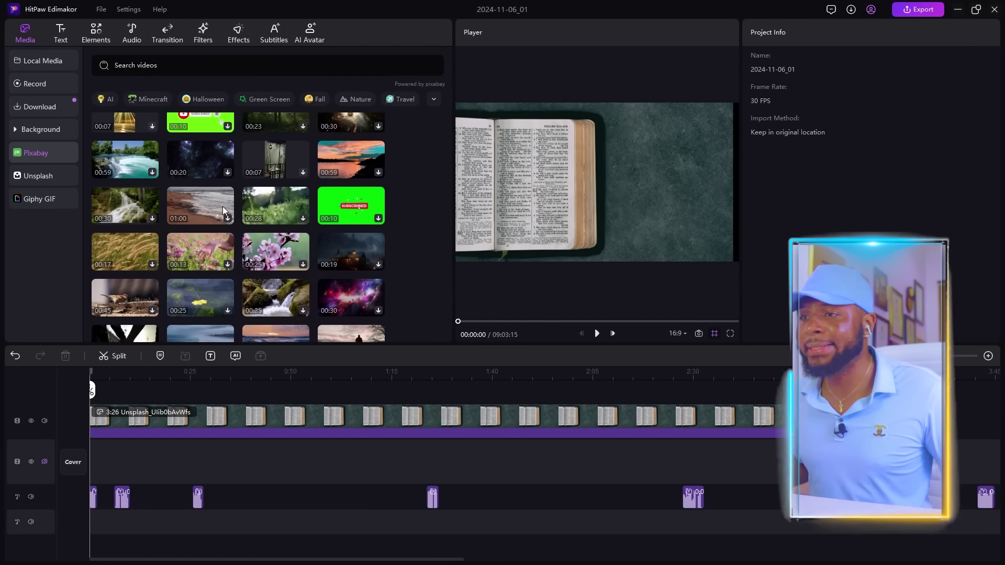
click(227, 219)
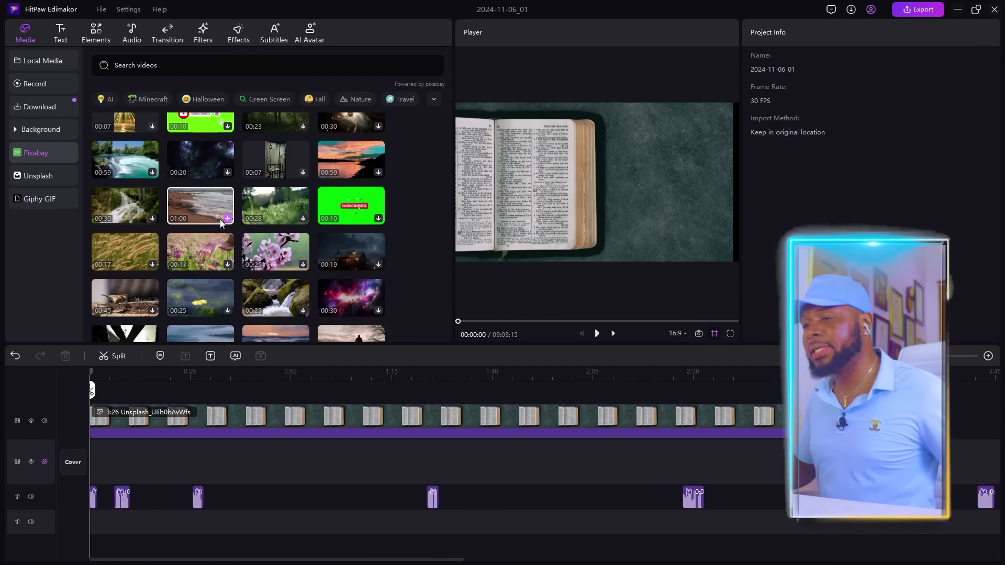
click(221, 223)
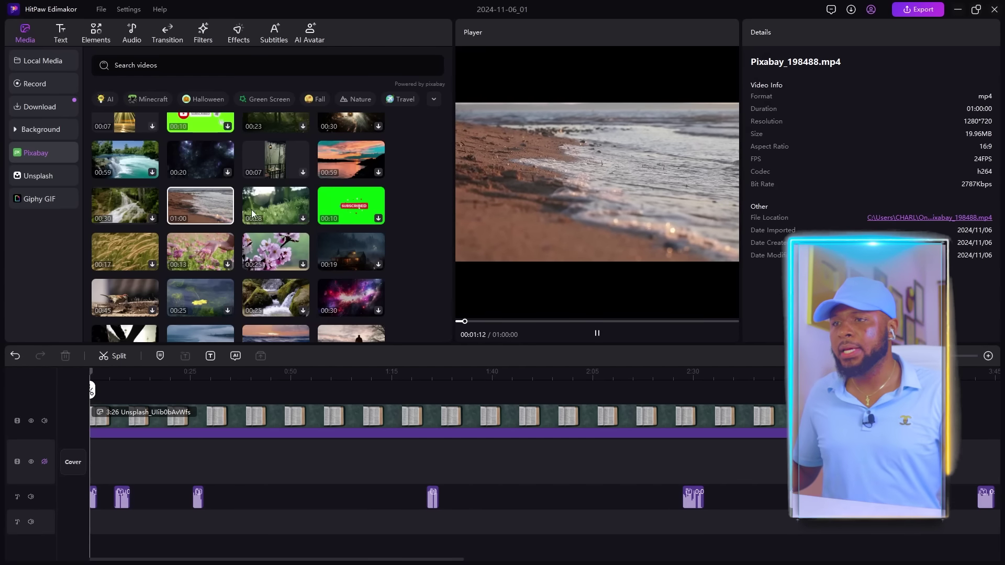
Delete the open Bible image clip and place the downloaded beach video at the start of the main track
mouse_move(199, 202)
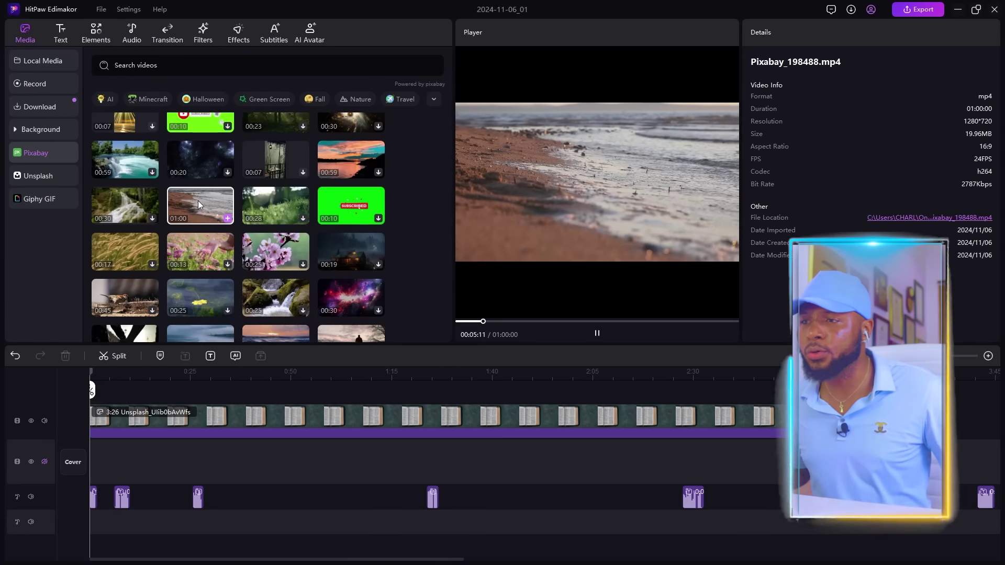
click(114, 423)
key(Delete)
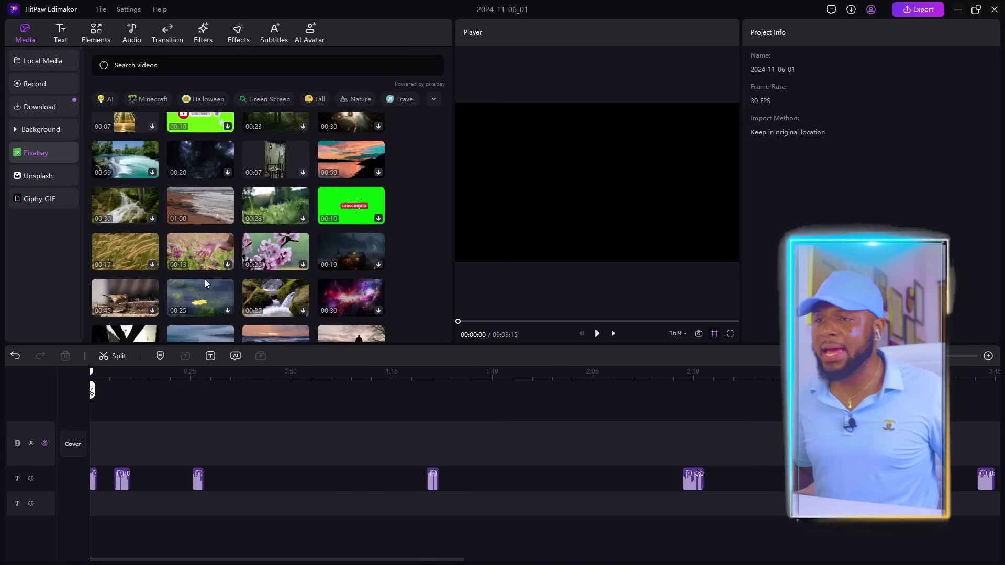
drag(201, 205, 93, 422)
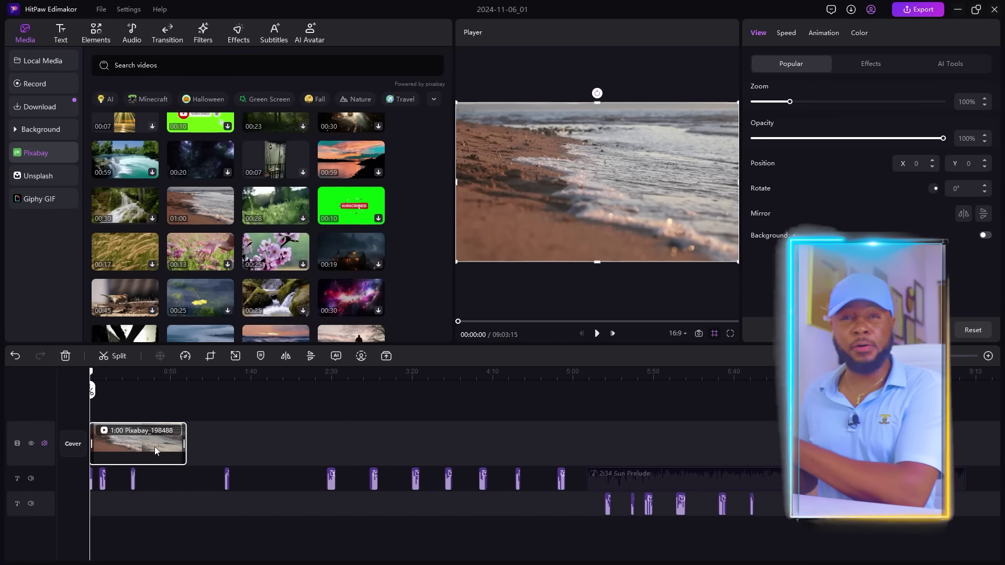
Duplicate the beach video clip and place the copy directly after the first one on the main track
drag(187, 430, 533, 425)
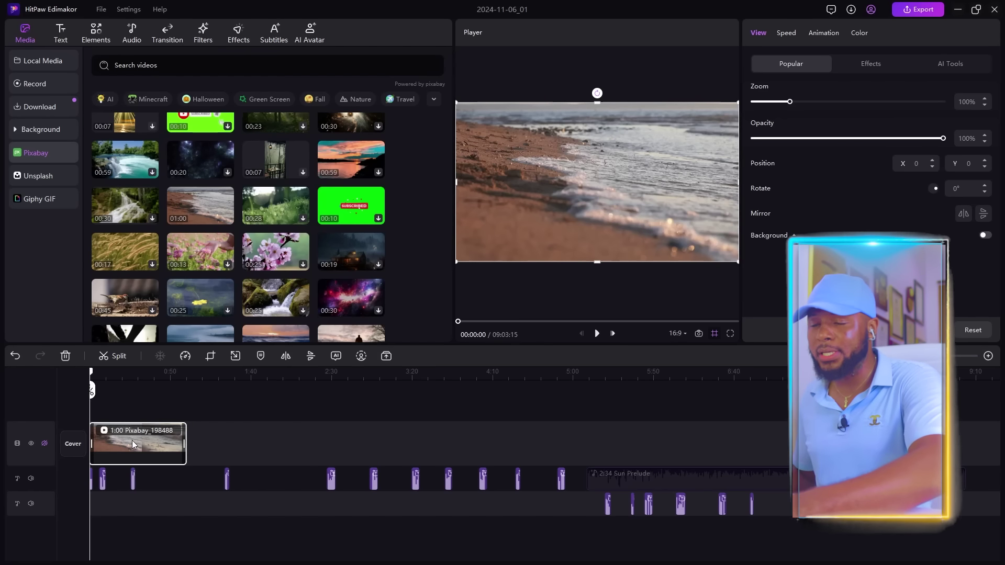
key(ctrl+d)
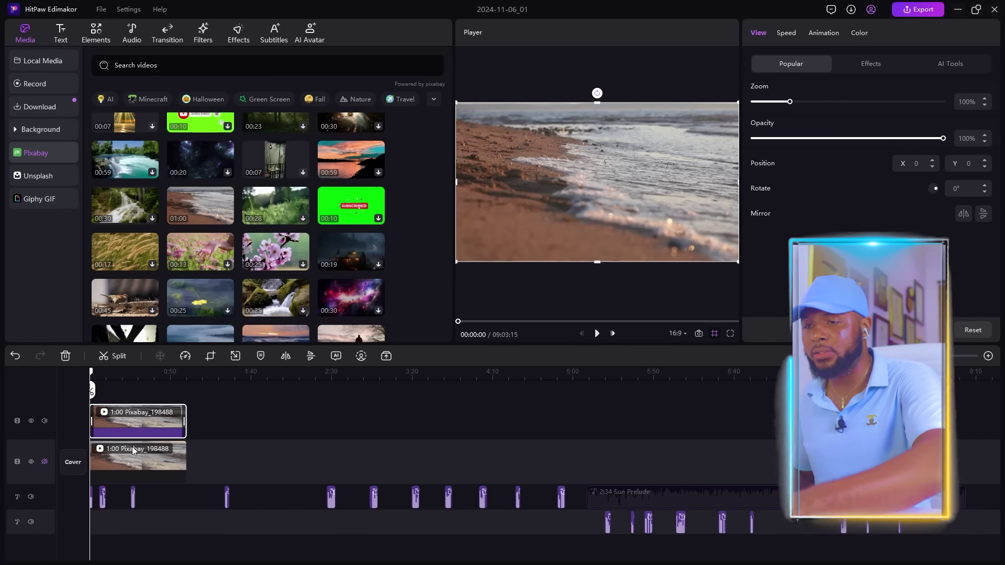
drag(146, 423, 245, 459)
click(287, 388)
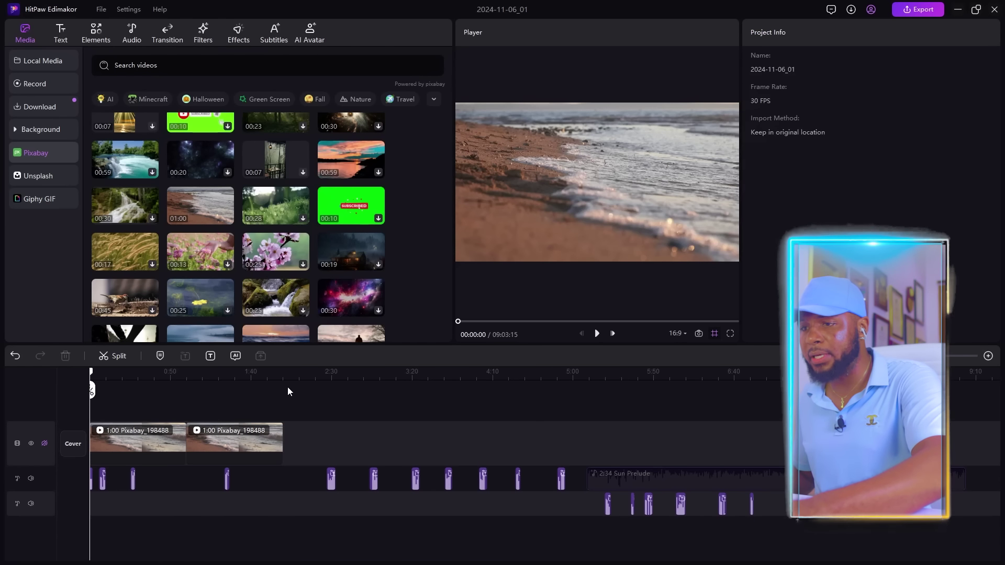